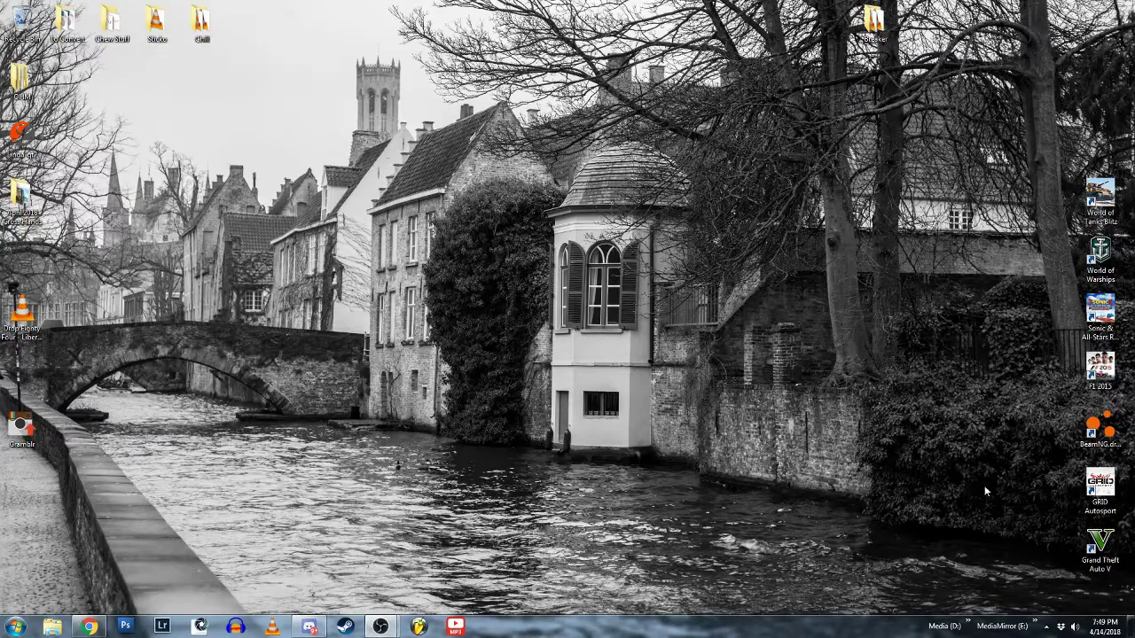
Check the Line In recording device's activity and input level in the Windows sound settings, and close them without changes
{"action": "right_click", "coordinate": [1073, 628]}
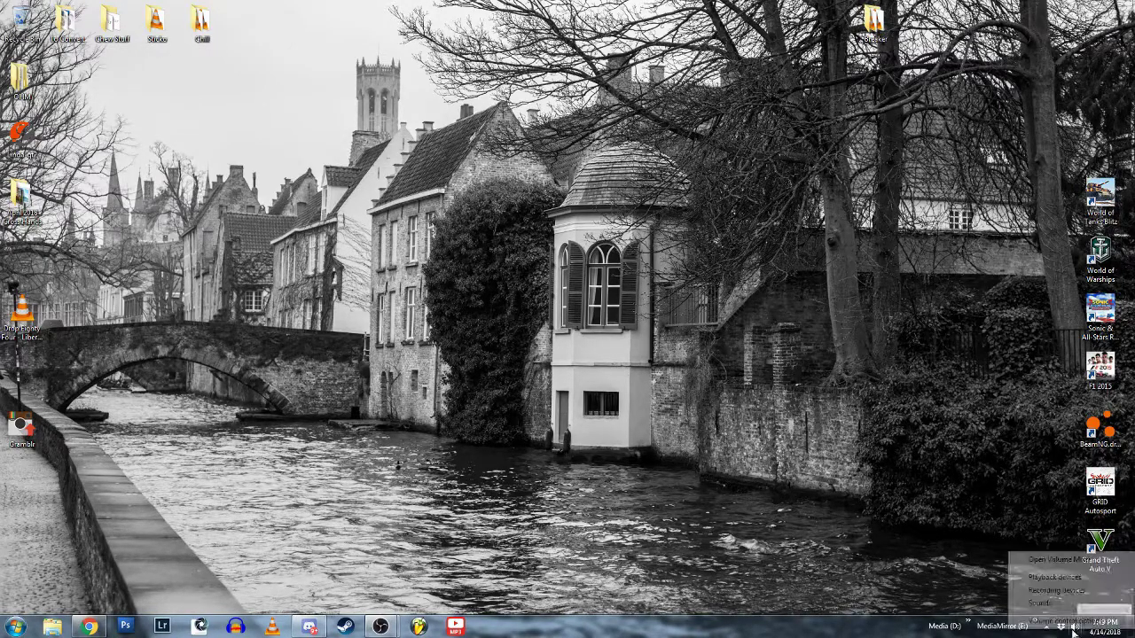
{"action": "left_click", "coordinate": [1069, 592]}
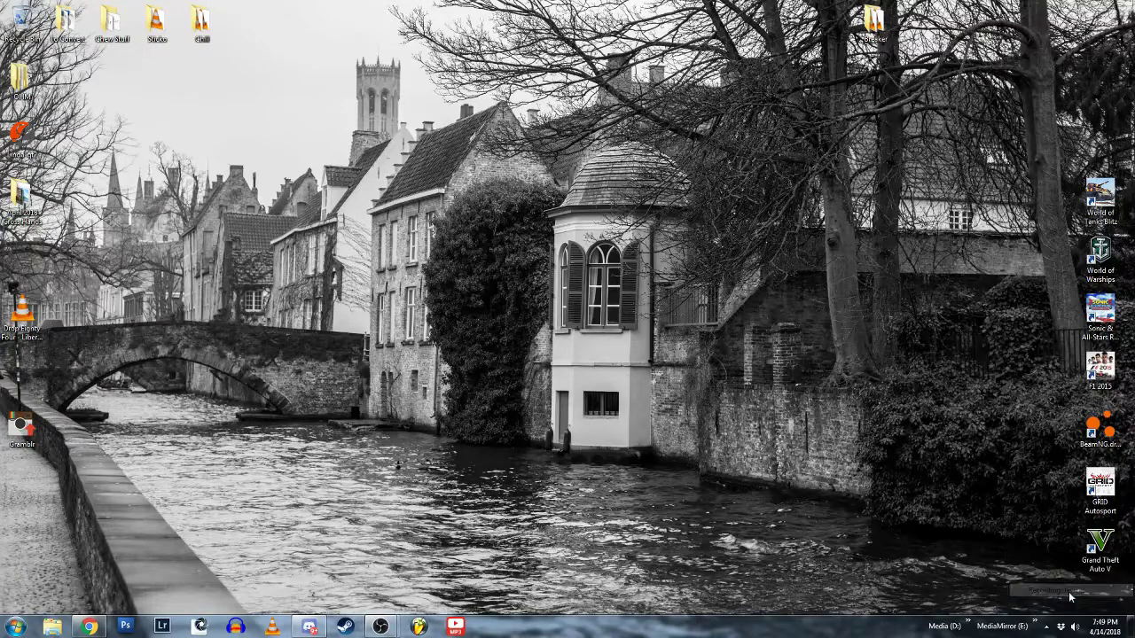
{"action": "left_click_drag", "start_coordinate": [206, 23], "coordinate": [385, 229]}
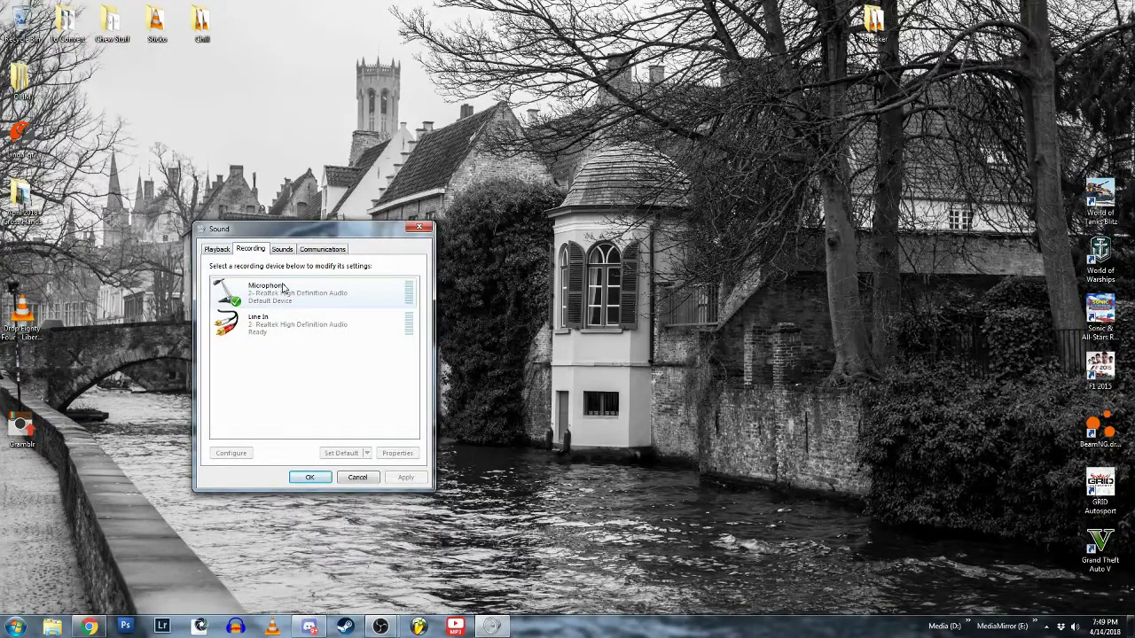
{"action": "left_click", "coordinate": [284, 325]}
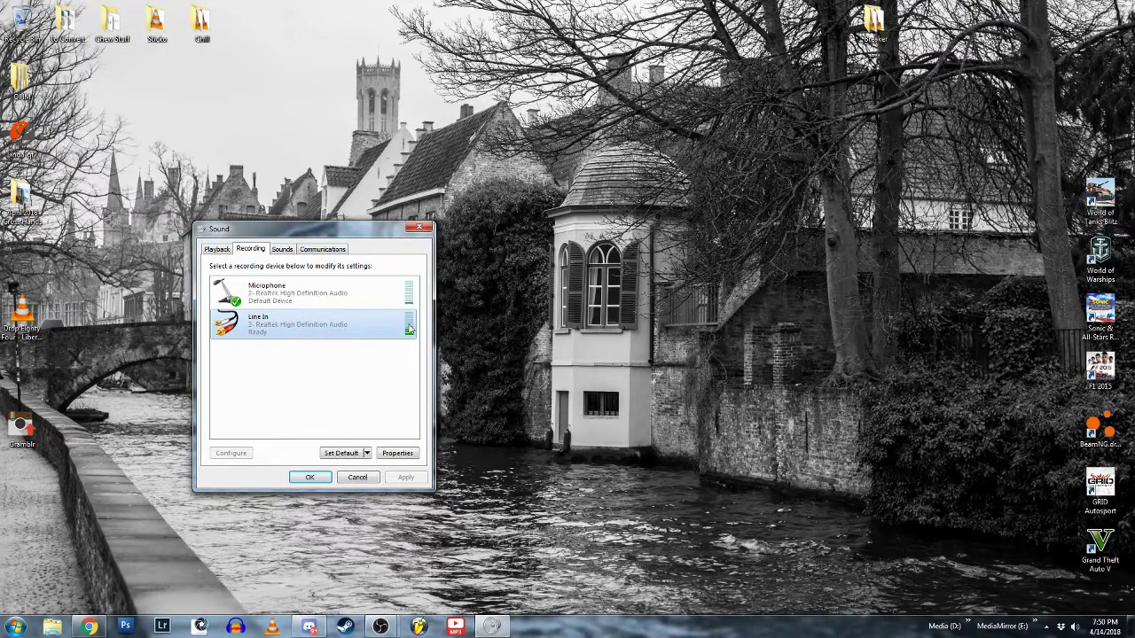
{"action": "left_click", "coordinate": [403, 457]}
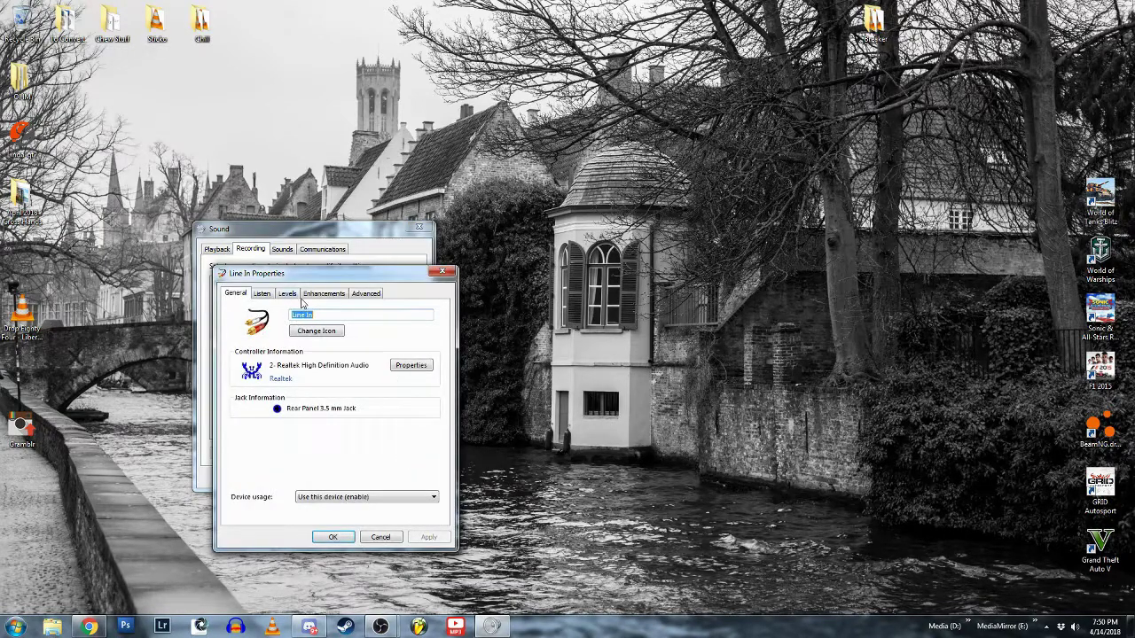
{"action": "left_click", "coordinate": [286, 297]}
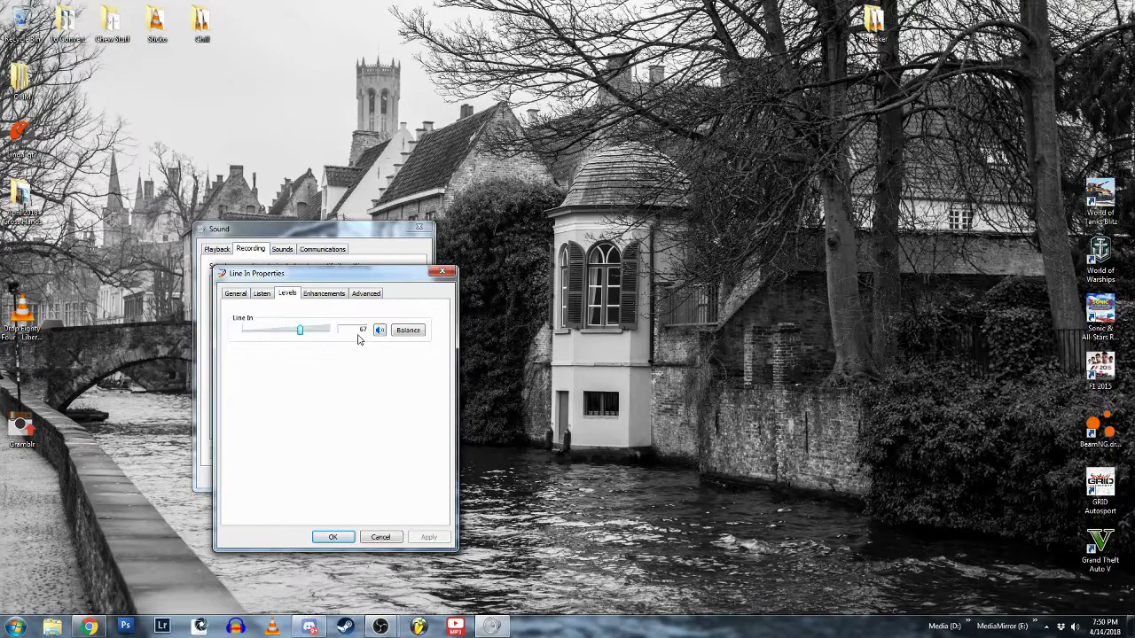
{"action": "left_click_drag", "start_coordinate": [341, 281], "coordinate": [596, 266]}
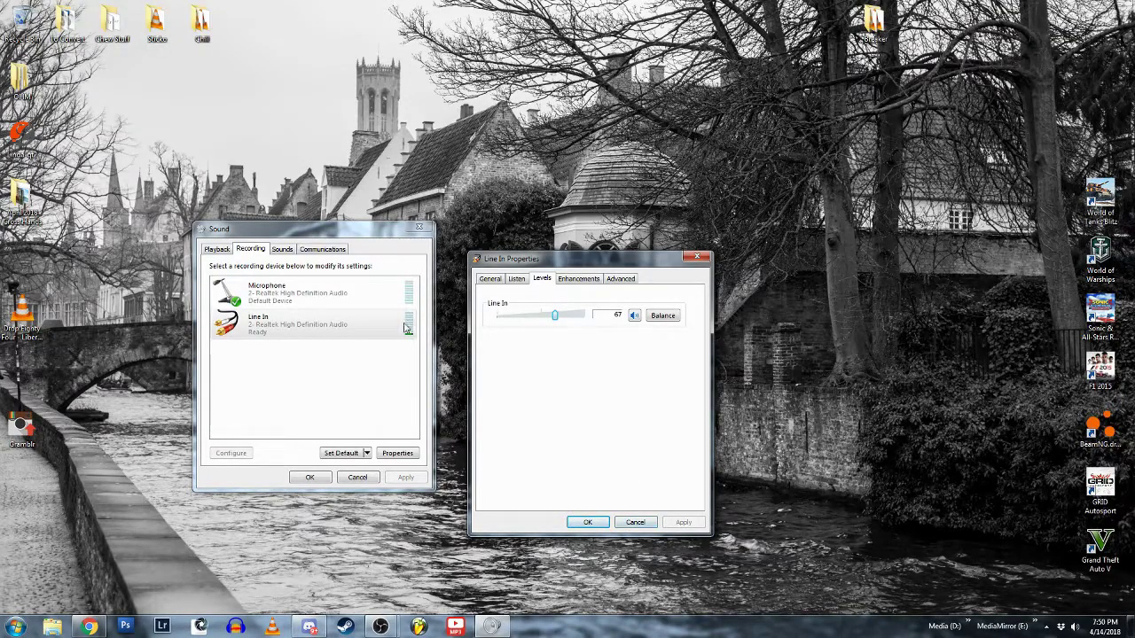
{"action": "left_click", "coordinate": [631, 523]}
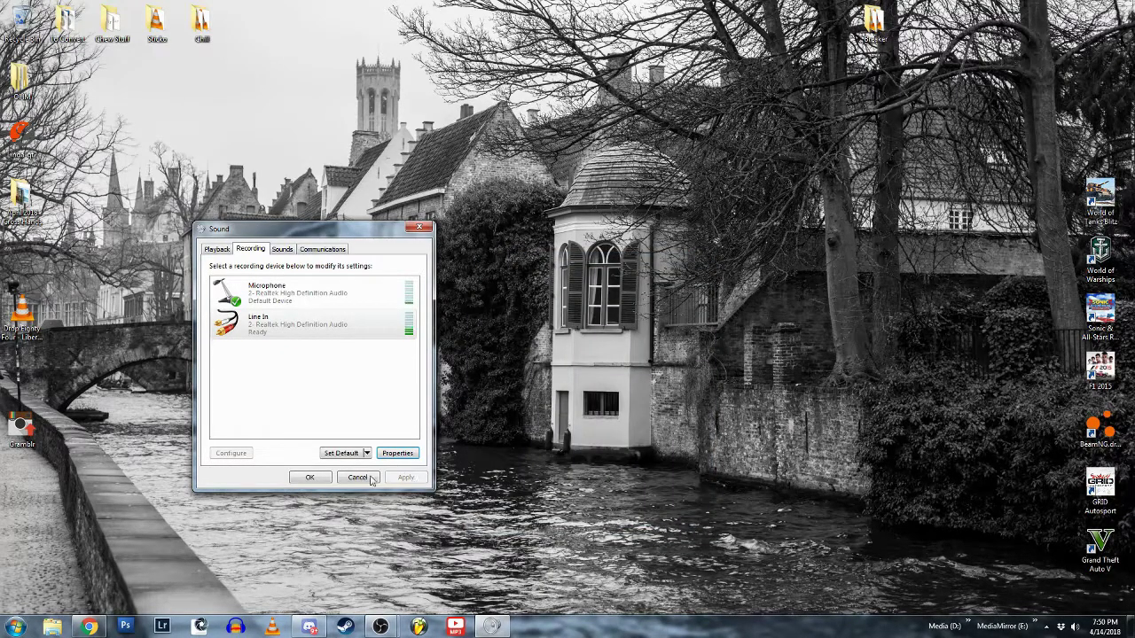
{"action": "left_click", "coordinate": [366, 481]}
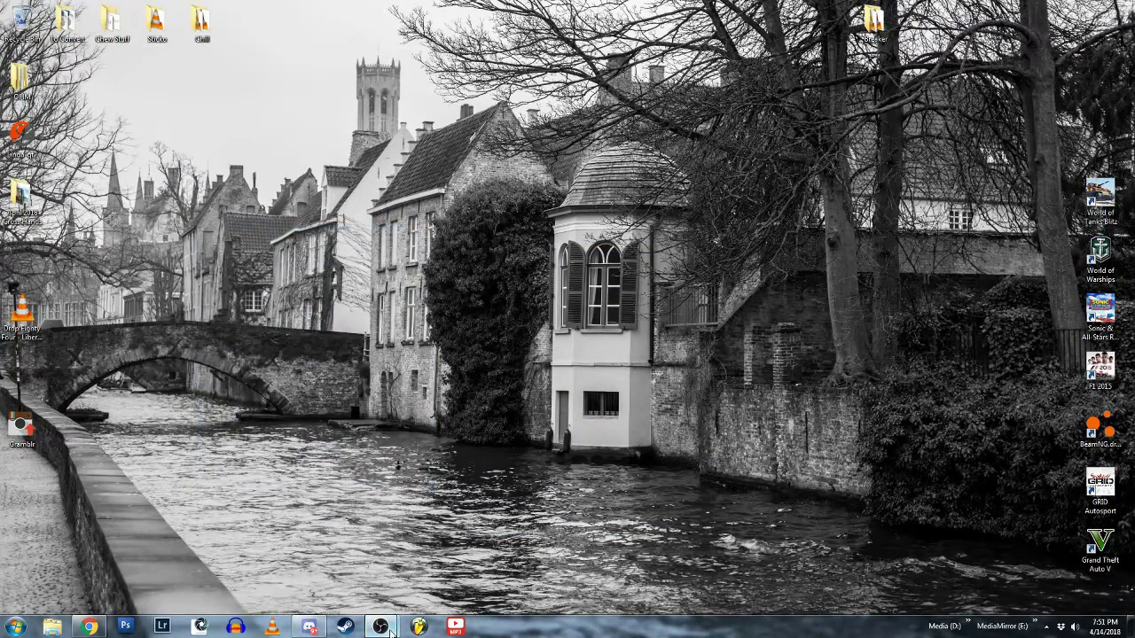
Switch to OBS and add a new image source showing the Drop Eighty Four picture from the Chew Stuff folder
{"action": "mouse_move", "coordinate": [383, 626]}
{"action": "left_click", "coordinate": [453, 565]}
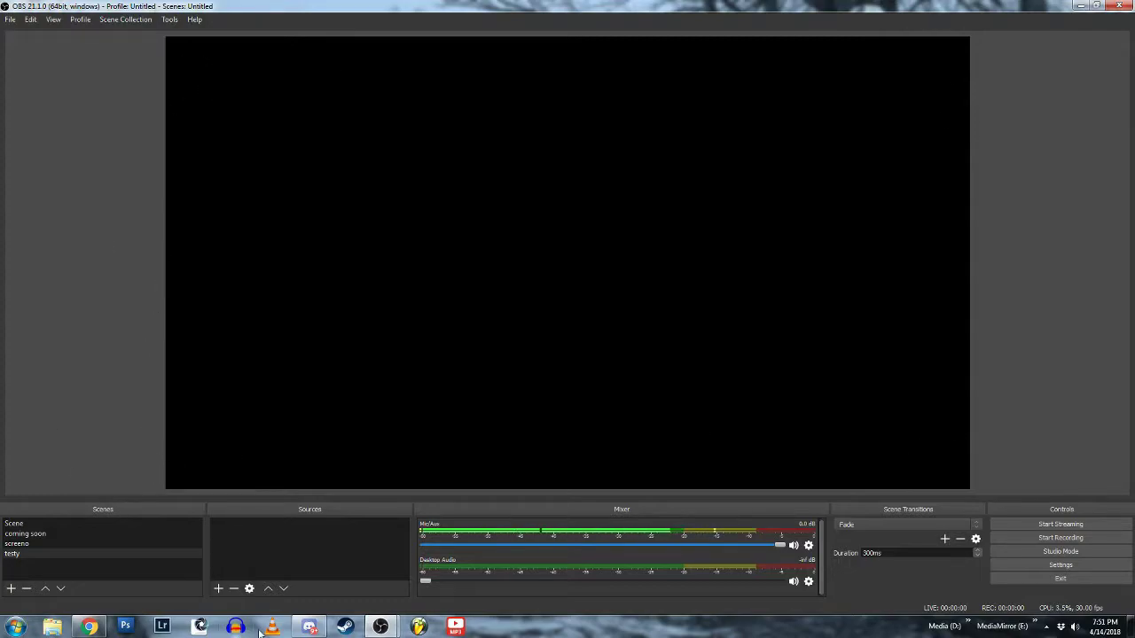
{"action": "left_click", "coordinate": [219, 587]}
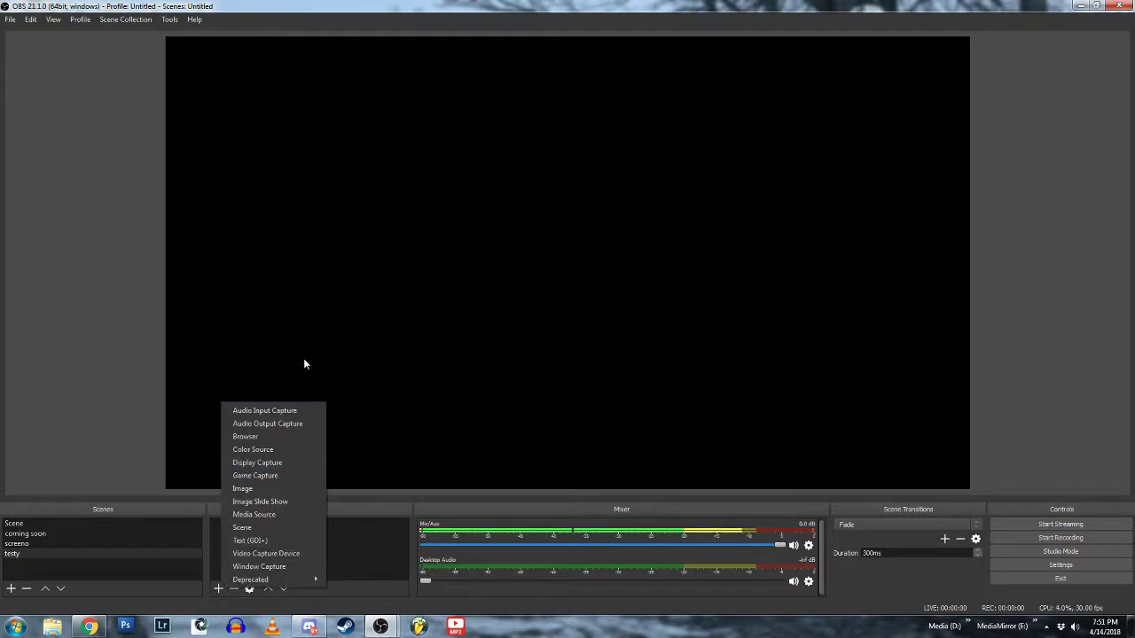
{"action": "left_click", "coordinate": [306, 488]}
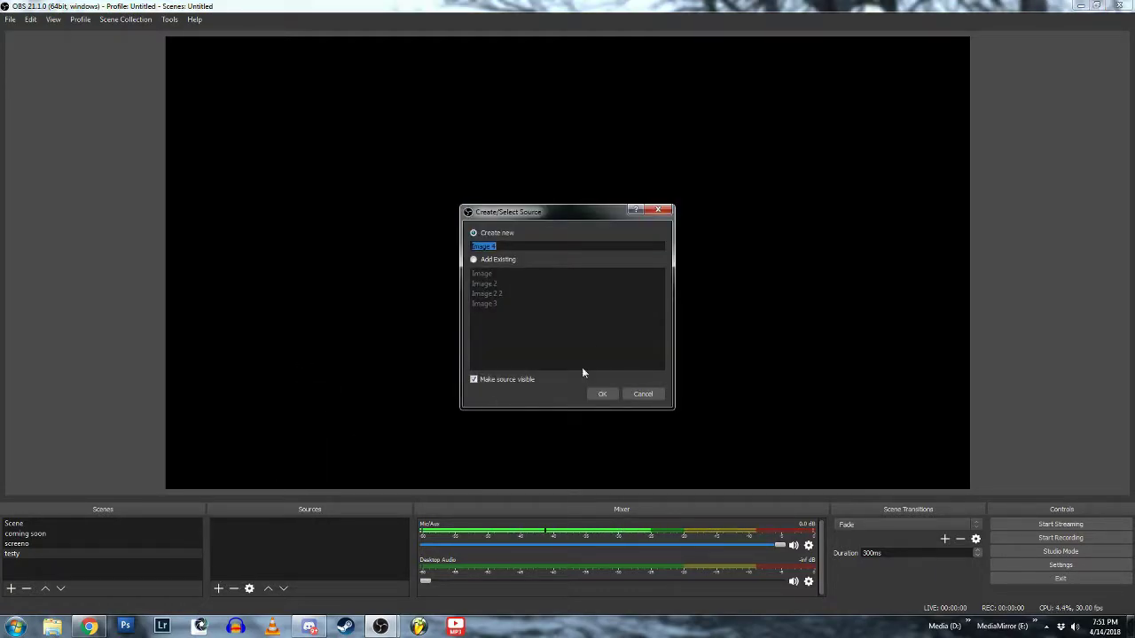
{"action": "left_click", "coordinate": [603, 397]}
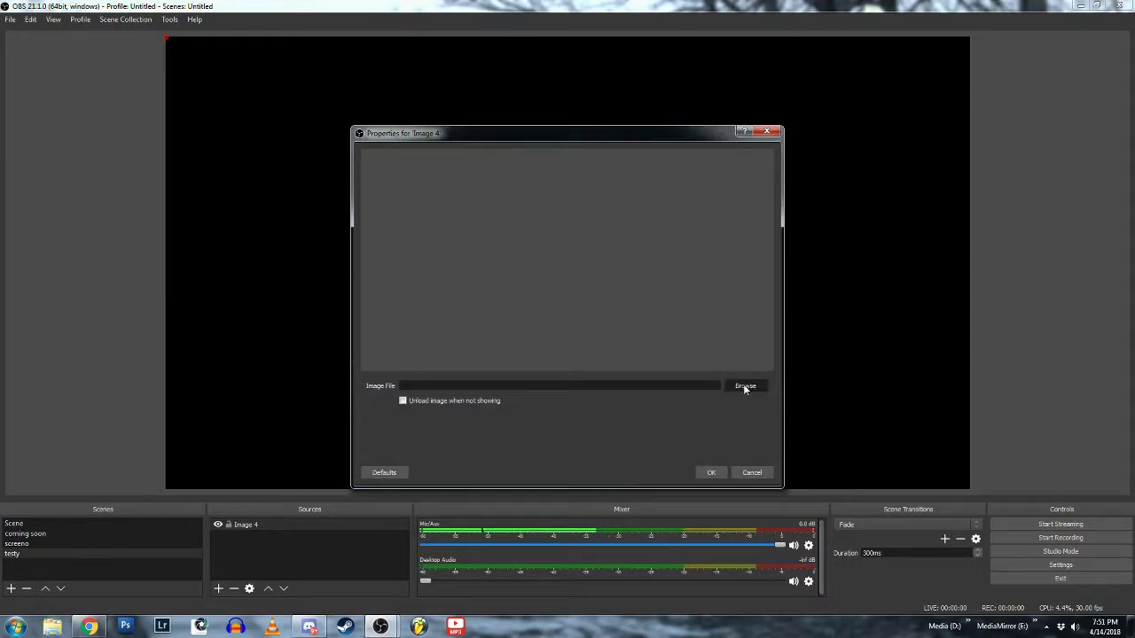
{"action": "left_click", "coordinate": [743, 385]}
{"action": "left_click", "coordinate": [751, 235]}
{"action": "left_click", "coordinate": [816, 441]}
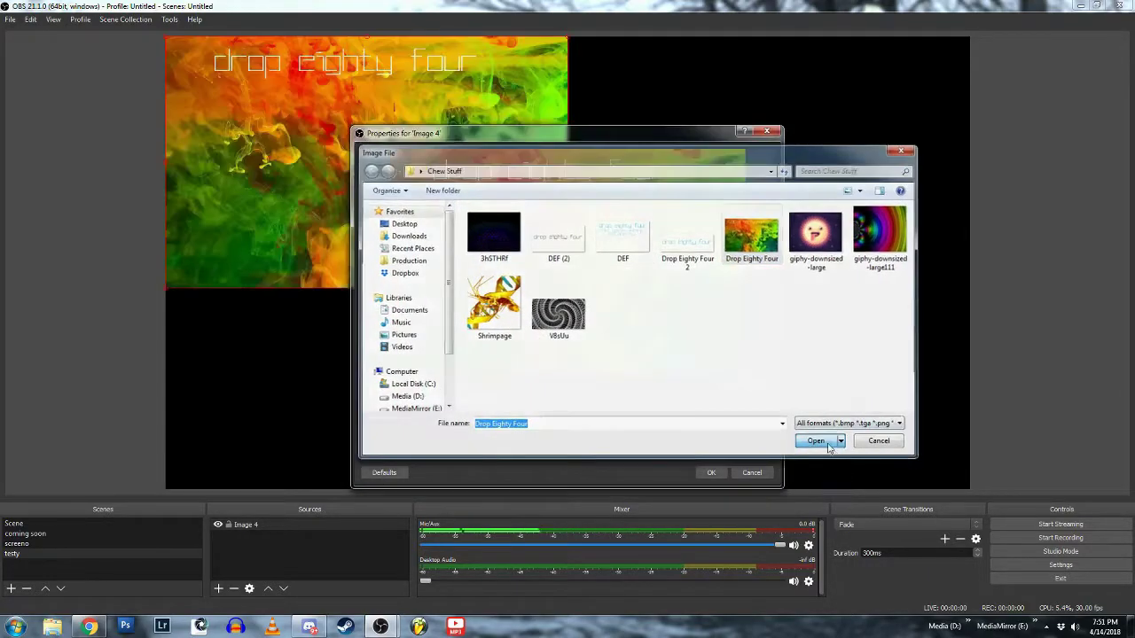
{"action": "left_click", "coordinate": [712, 473]}
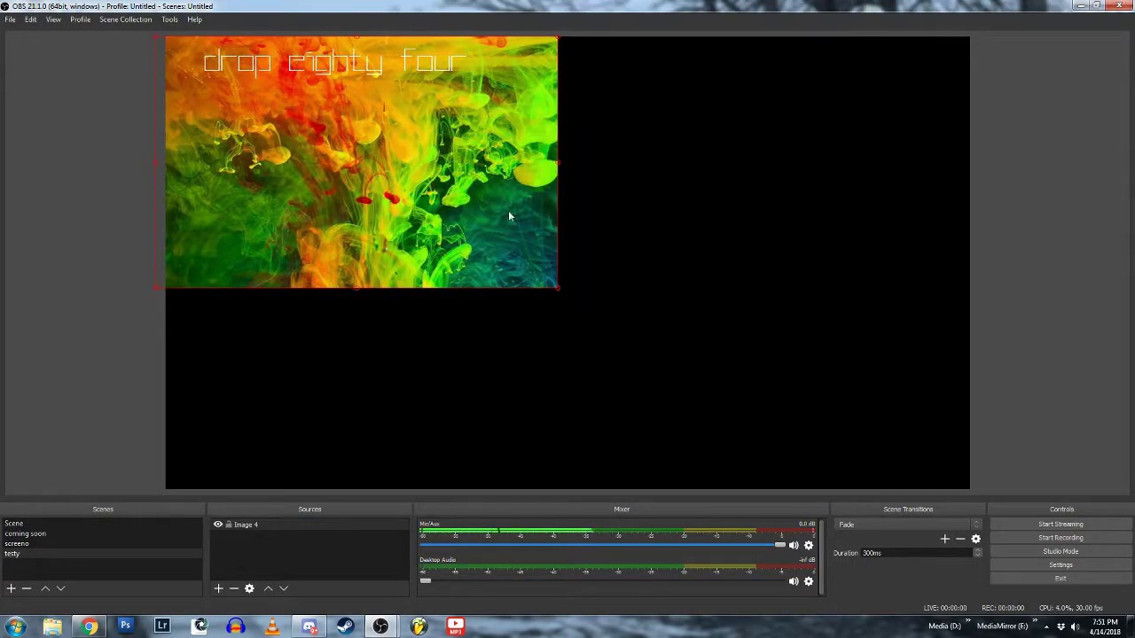
Enlarge the Drop Eighty Four image and position it to cover the whole canvas
{"action": "left_click_drag", "start_coordinate": [555, 289], "coordinate": [1001, 457]}
{"action": "left_click_drag", "start_coordinate": [607, 281], "coordinate": [612, 282]}
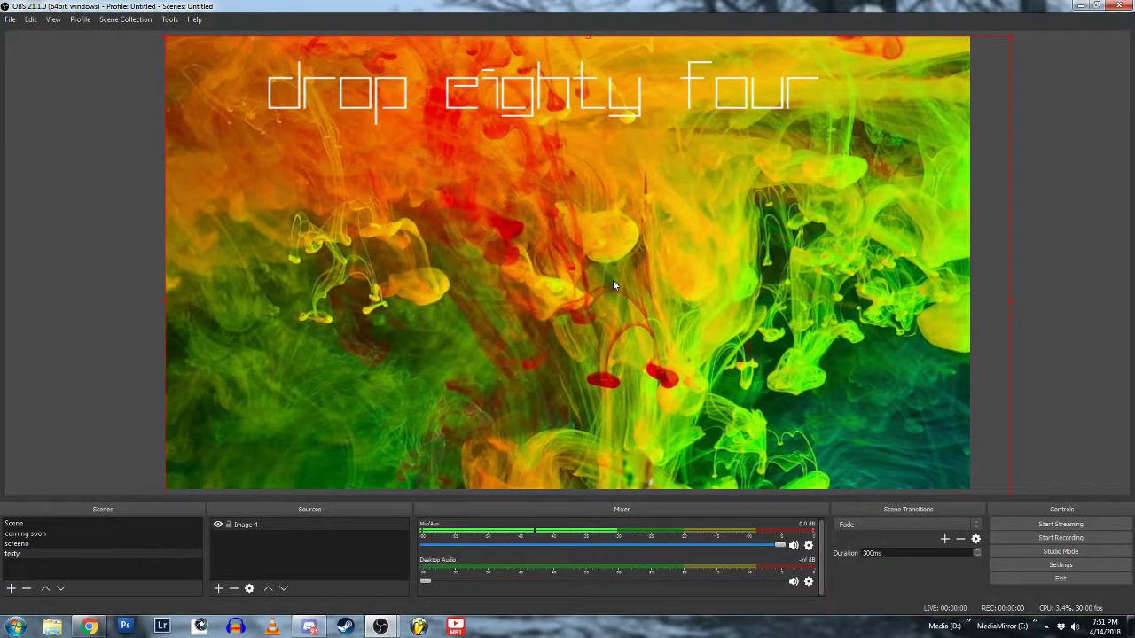
{"action": "left_click", "coordinate": [1060, 213]}
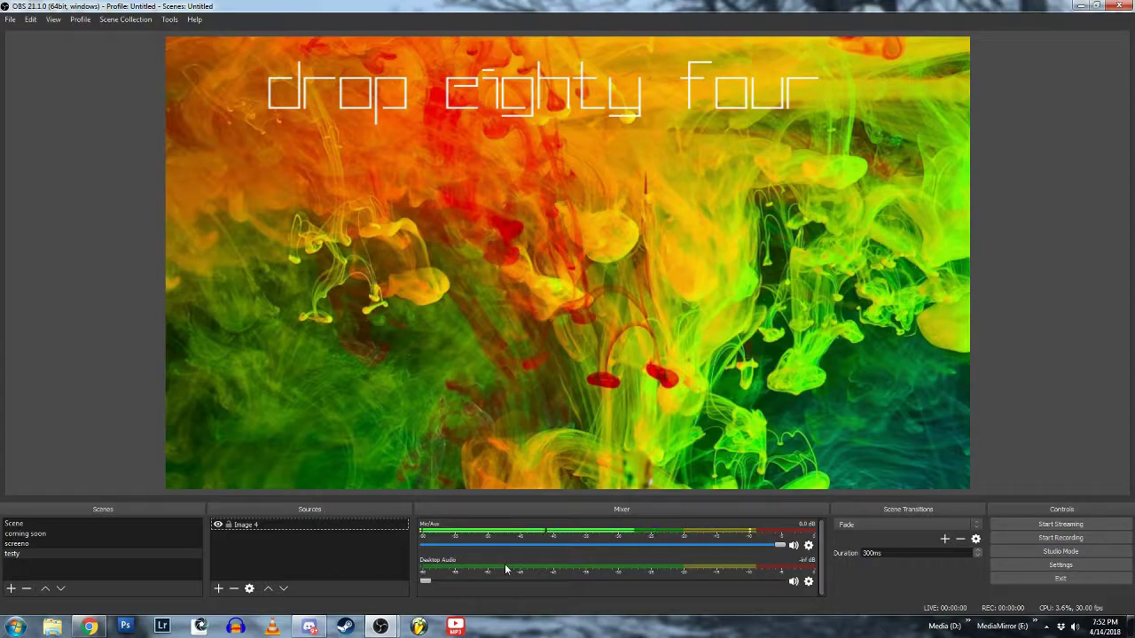
{"action": "left_click", "coordinate": [426, 581]}
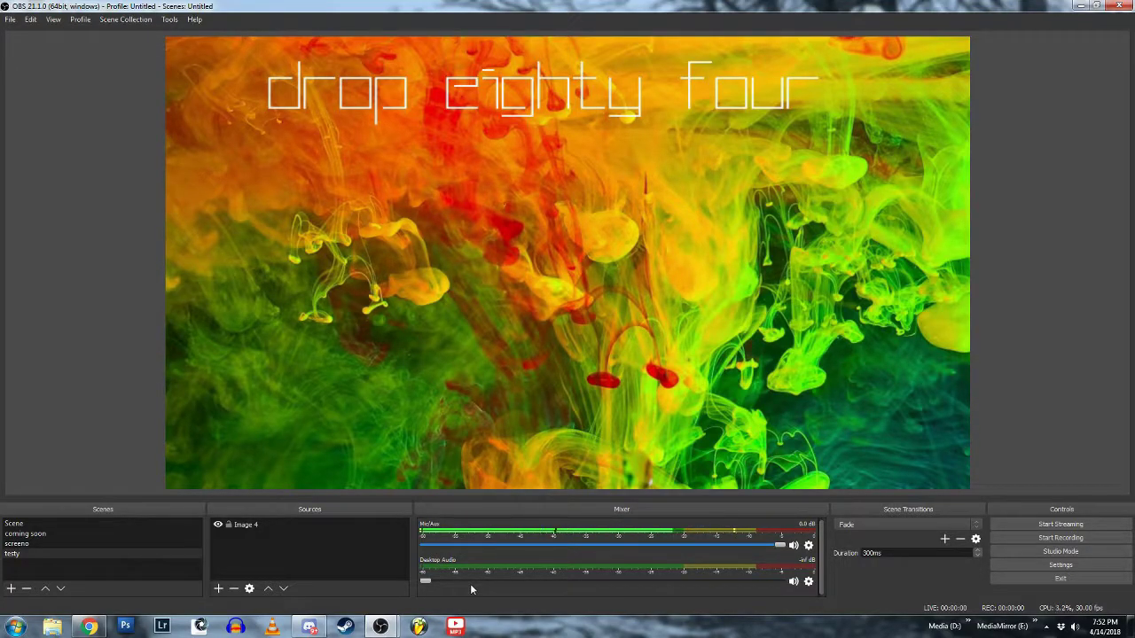
Add a new Audio Input Capture source named Mixer Input
{"action": "left_click", "coordinate": [216, 591]}
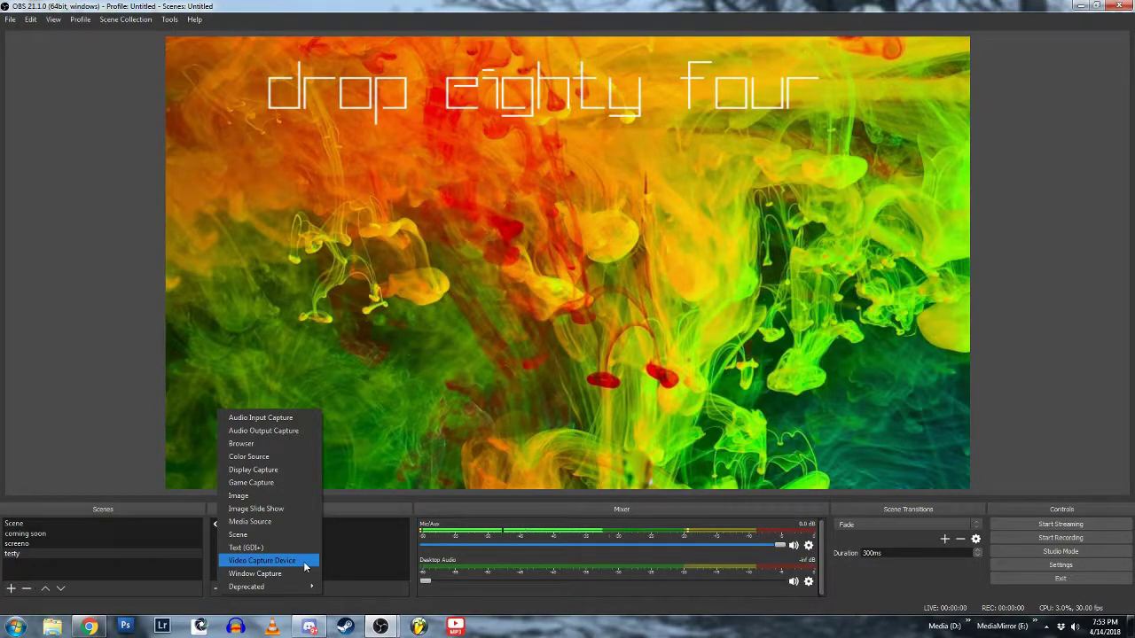
{"action": "left_click", "coordinate": [303, 418]}
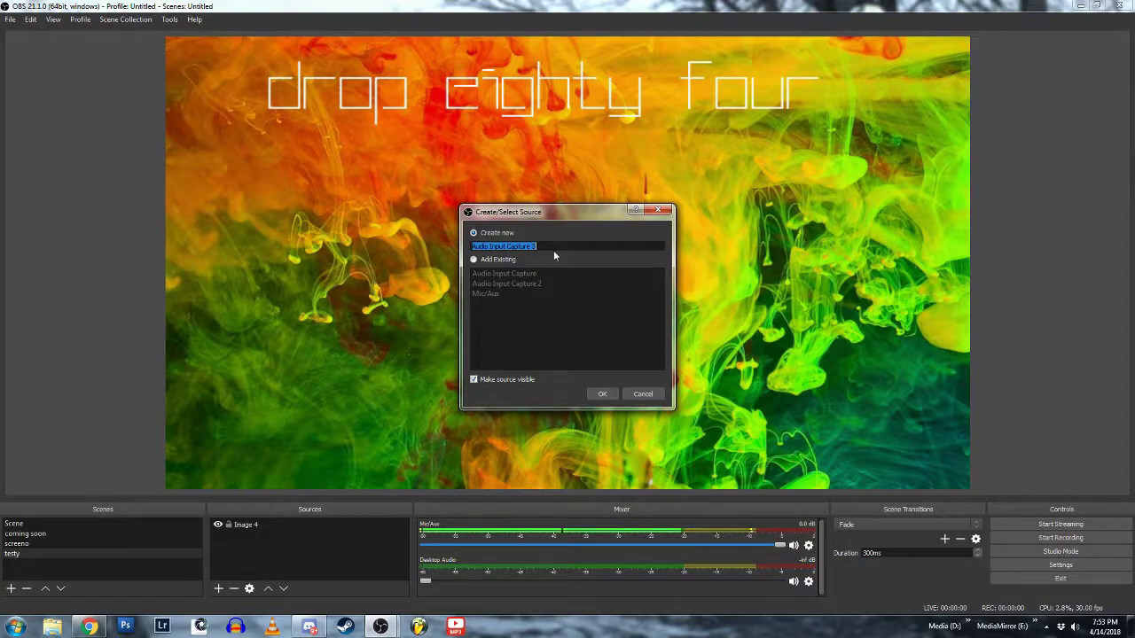
{"action": "type", "text": "Mi"}
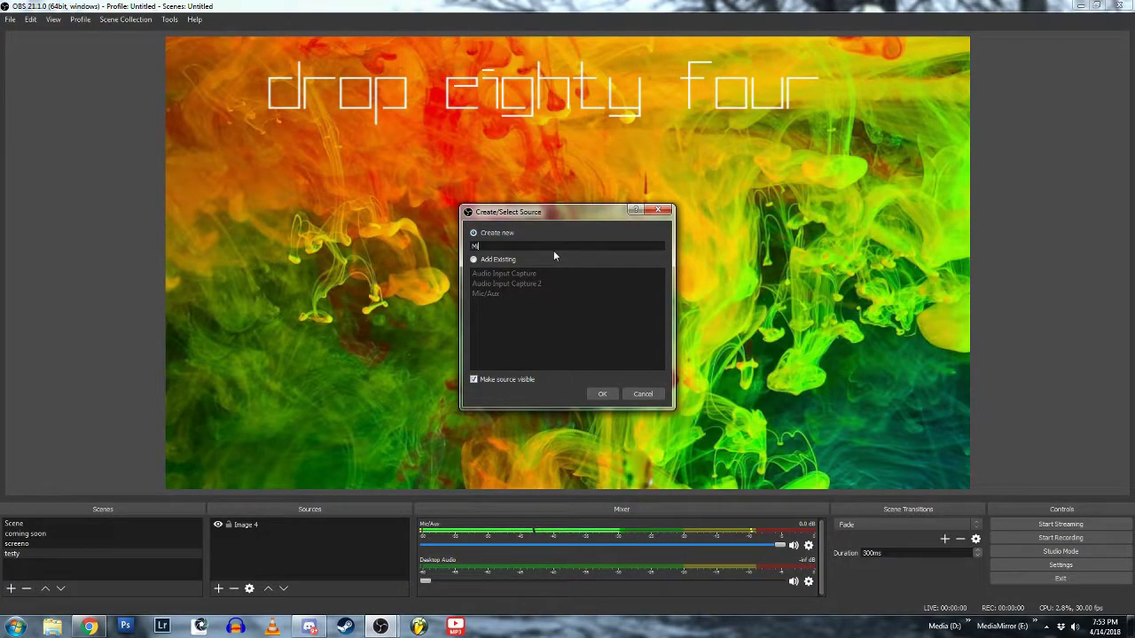
{"action": "type", "text": "xer 1nput"}
{"action": "left_click", "coordinate": [601, 396]}
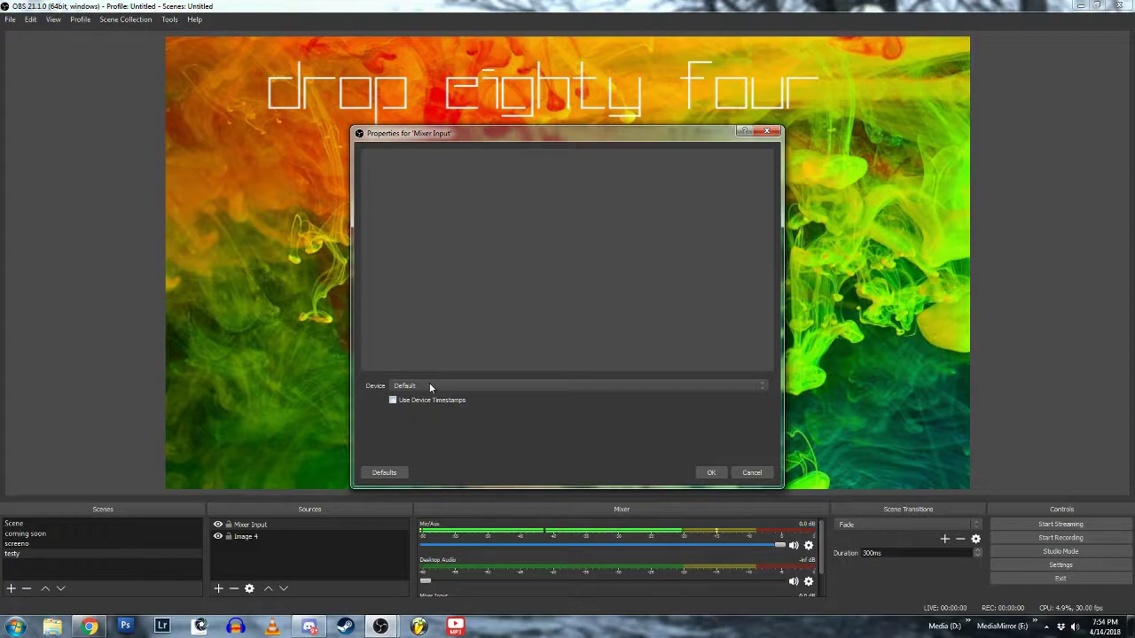
Review the available Windows recording devices to identify the mixer's input, and close the list
{"action": "right_click", "coordinate": [1075, 627]}
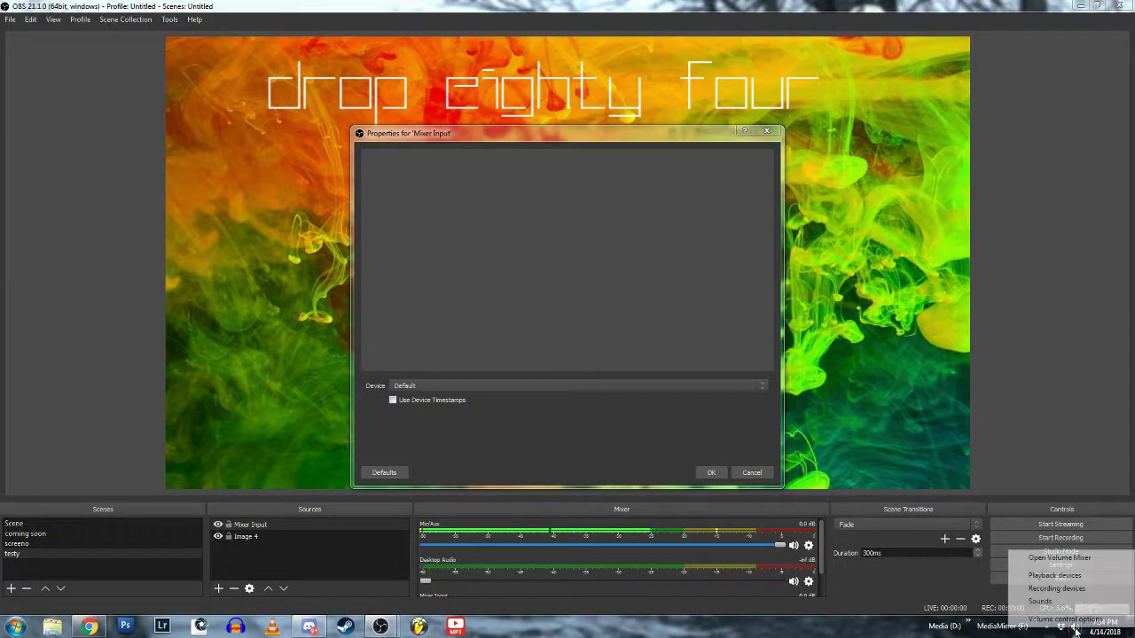
{"action": "left_click", "coordinate": [1073, 589]}
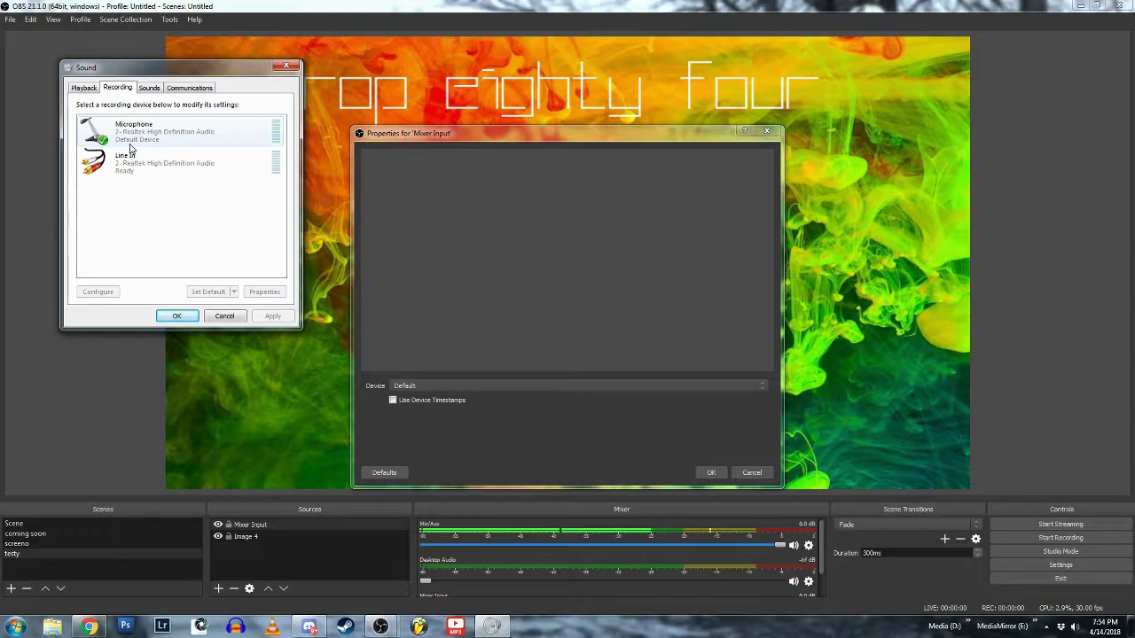
{"action": "left_click", "coordinate": [286, 66]}
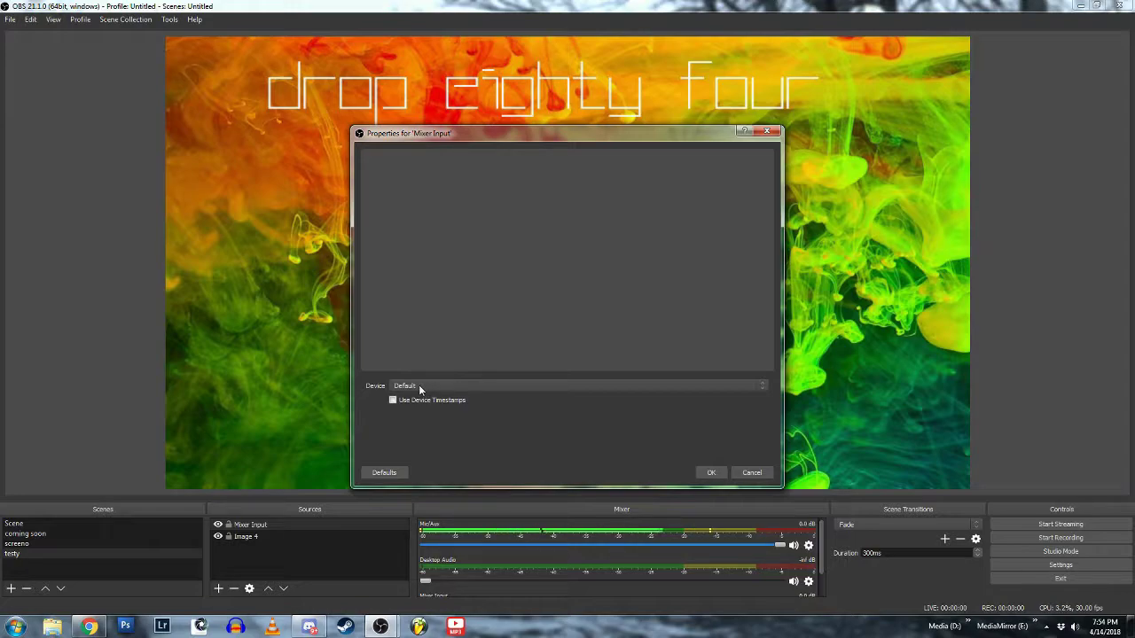
Set the Mixer Input source's device to Line In (2- Realtek High Definition Audio)
{"action": "left_click", "coordinate": [420, 387]}
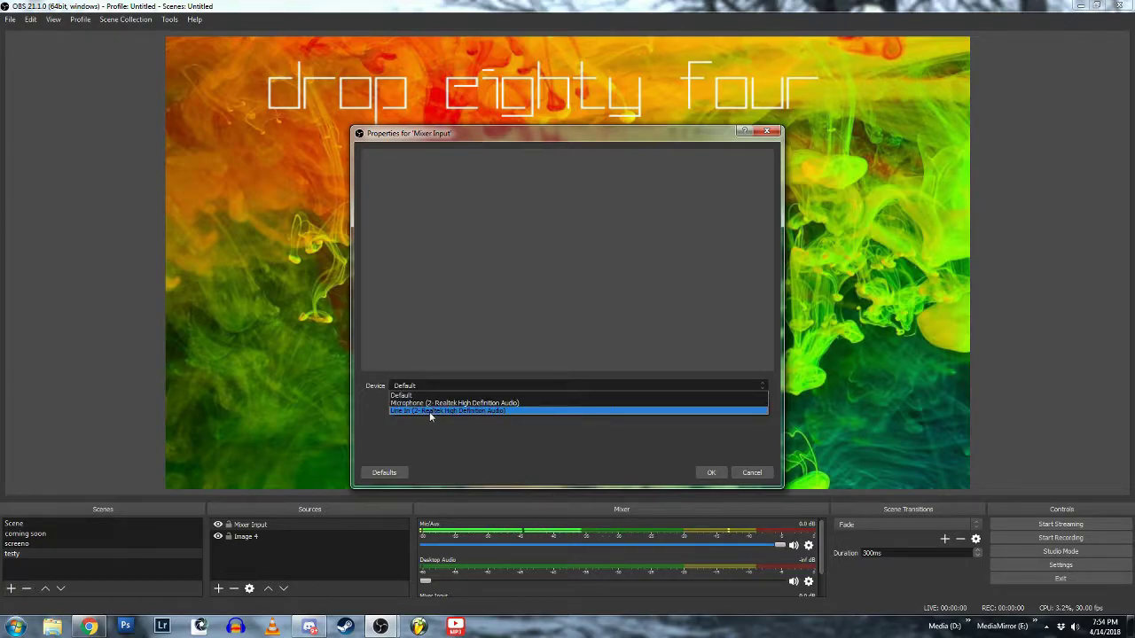
{"action": "left_click", "coordinate": [431, 410]}
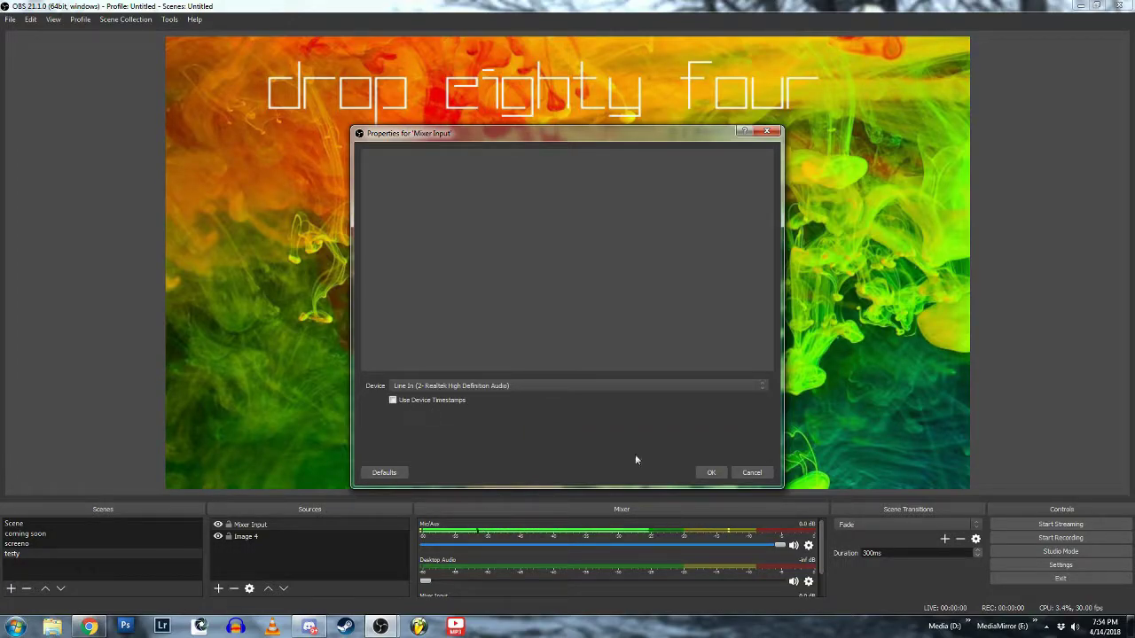
{"action": "left_click", "coordinate": [711, 470]}
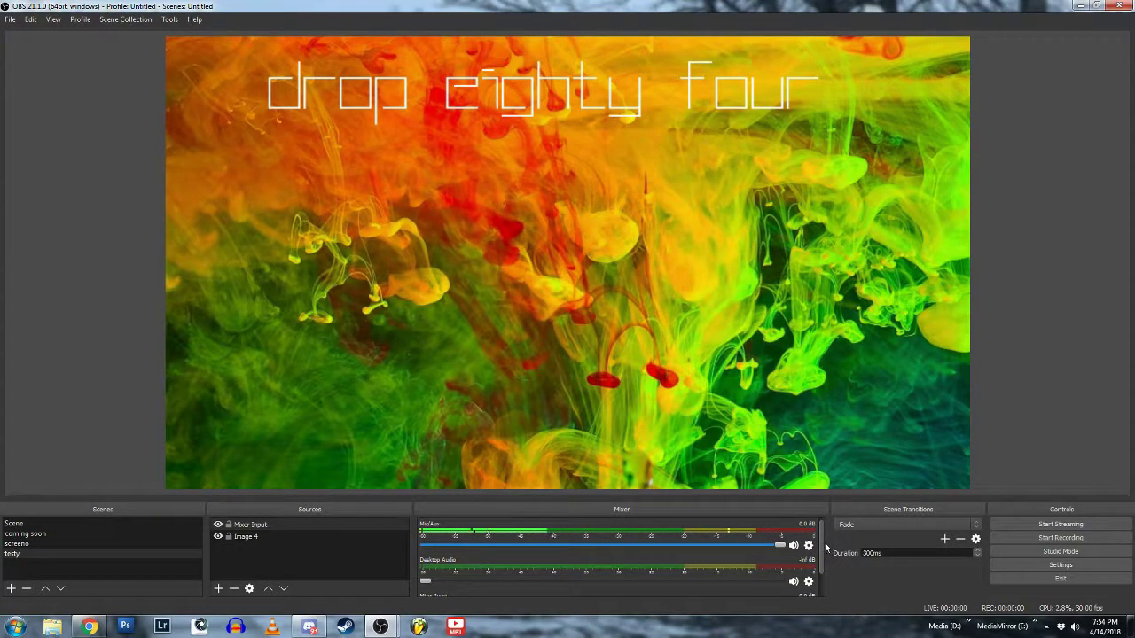
Adjust the Mixer Input volume in the audio mixer, settling at about -2.7 dB
{"action": "left_click_drag", "start_coordinate": [822, 547], "coordinate": [820, 559]}
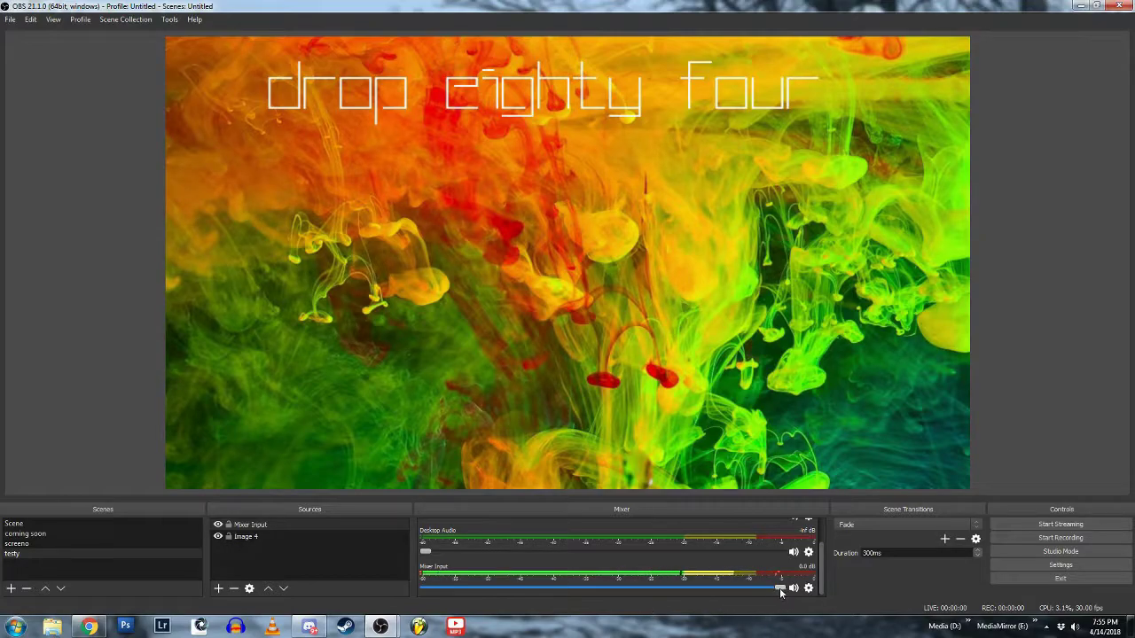
{"action": "left_click_drag", "start_coordinate": [781, 589], "coordinate": [482, 591]}
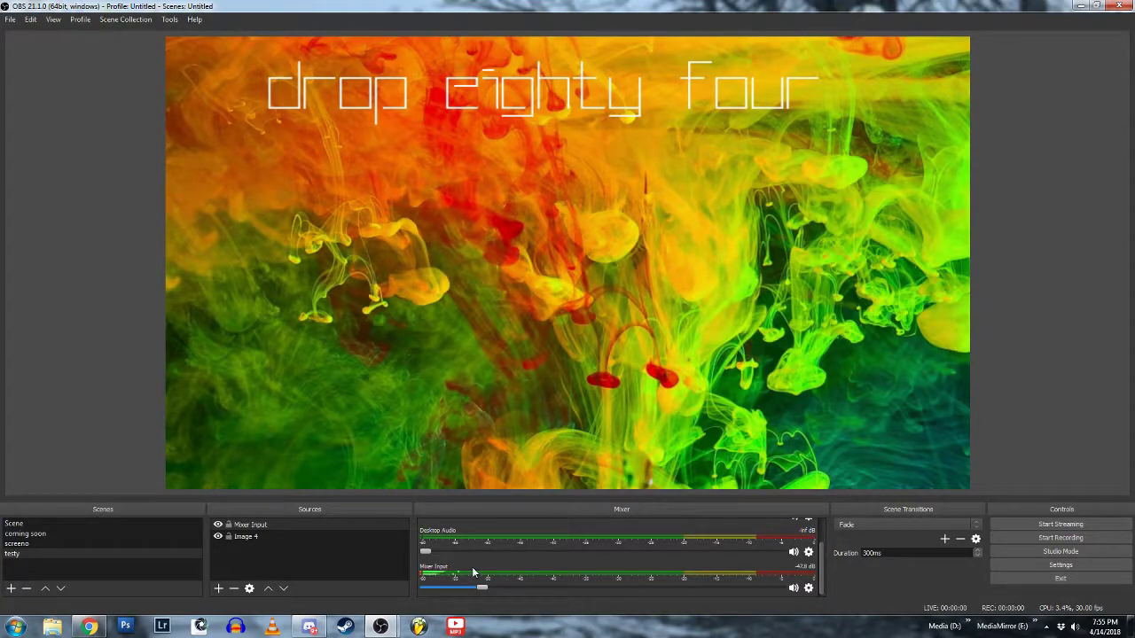
{"action": "left_click_drag", "start_coordinate": [481, 587], "coordinate": [754, 585]}
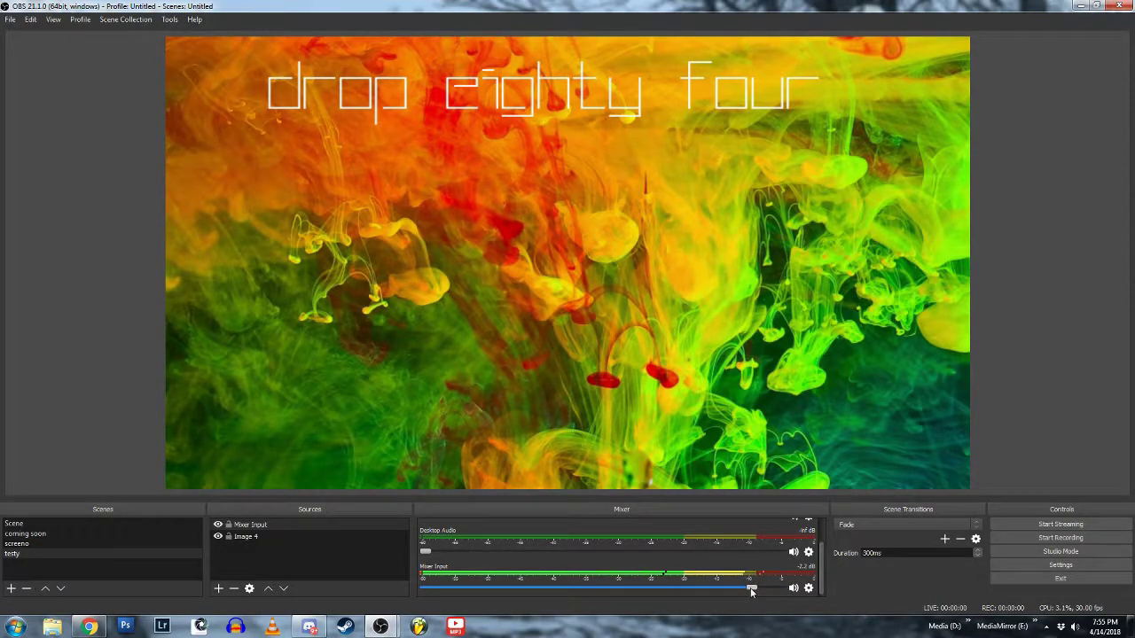
{"action": "left_click_drag", "start_coordinate": [755, 592], "coordinate": [741, 590]}
{"action": "left_click_drag", "start_coordinate": [741, 590], "coordinate": [746, 594]}
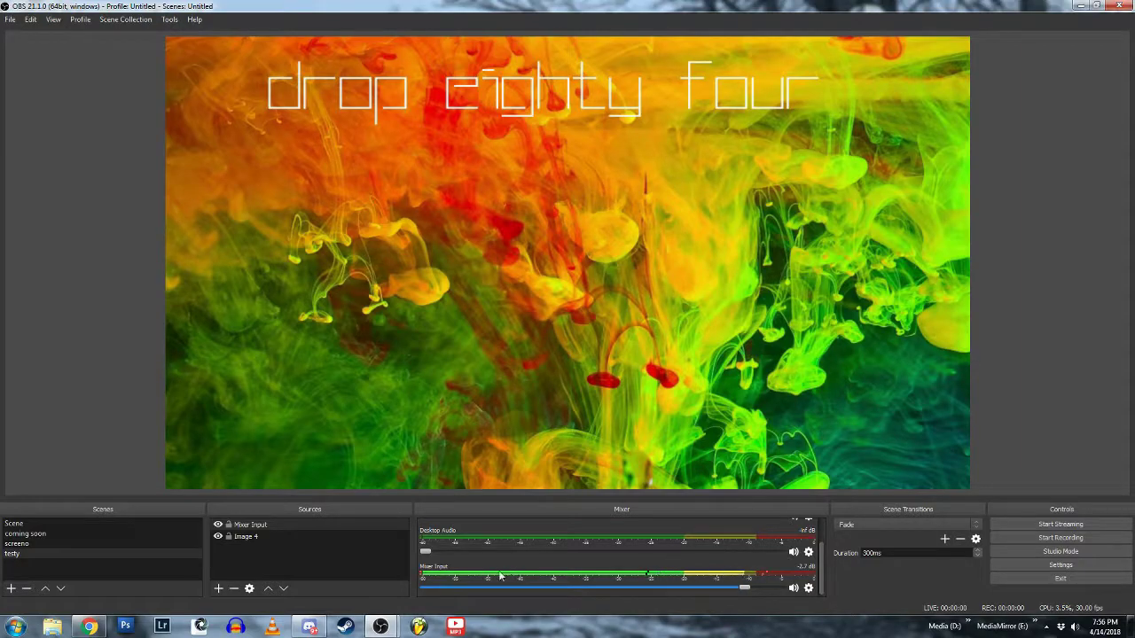
Show the Line In device's level setting in the Windows recording device properties
{"action": "right_click", "coordinate": [1074, 628]}
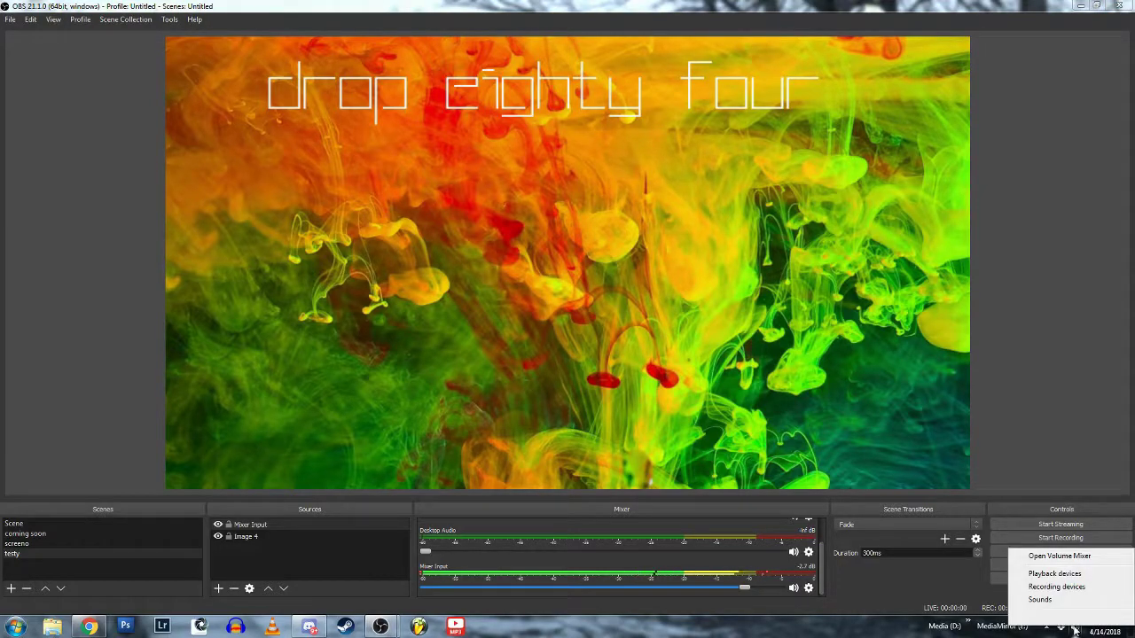
{"action": "left_click", "coordinate": [1053, 588]}
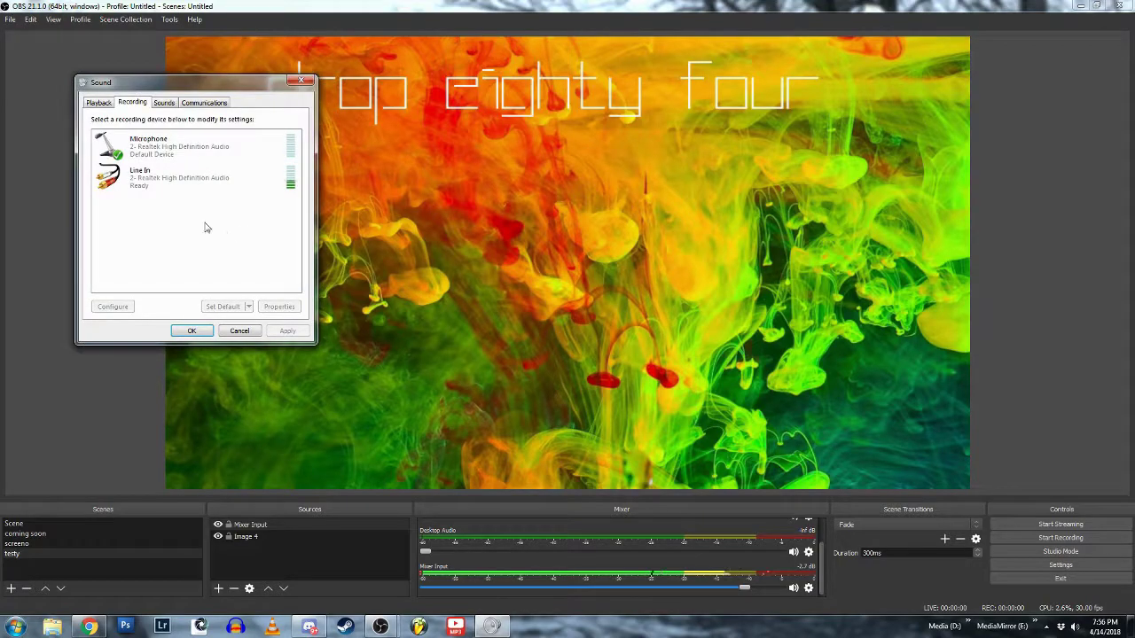
{"action": "left_click", "coordinate": [184, 181]}
{"action": "left_click", "coordinate": [279, 306]}
{"action": "left_click", "coordinate": [171, 147]}
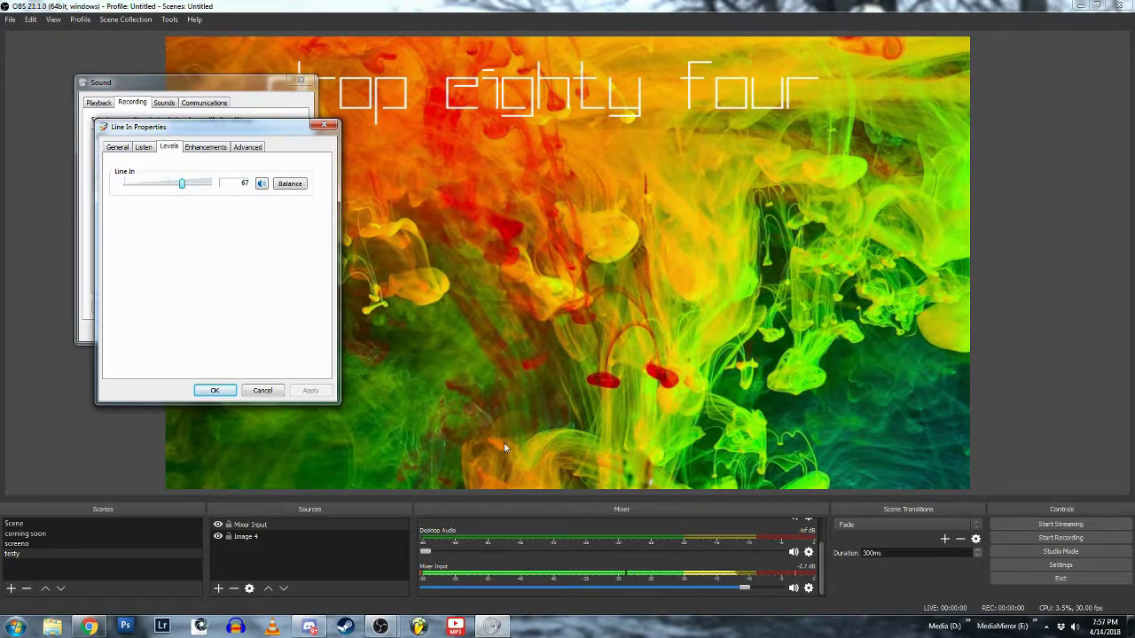
Close the Windows sound dialogs without changes and lower the Mixer Input volume in the audio mixer to about -4.5 dB
{"action": "left_click", "coordinate": [264, 391]}
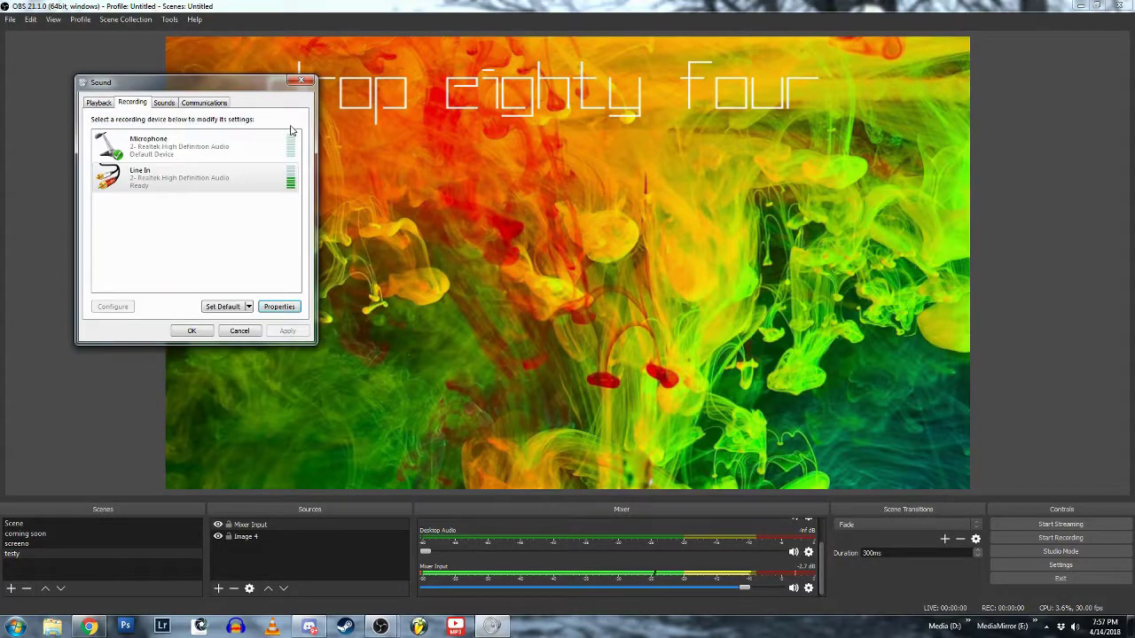
{"action": "left_click", "coordinate": [301, 82]}
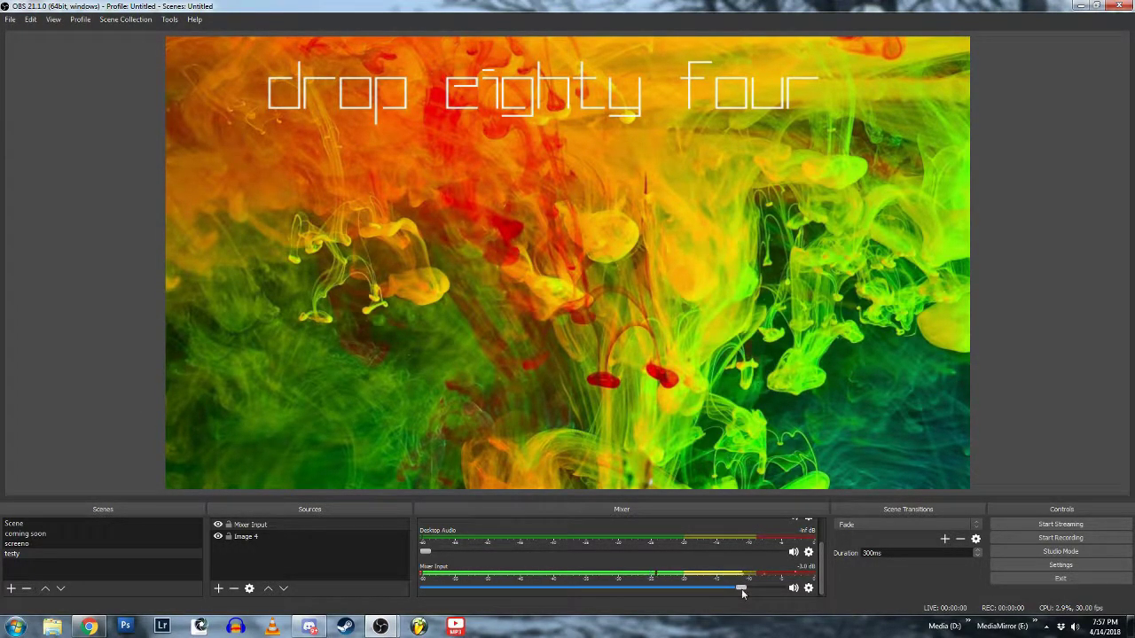
{"action": "left_click_drag", "start_coordinate": [741, 588], "coordinate": [729, 592]}
{"action": "left_click_drag", "start_coordinate": [712, 593], "coordinate": [654, 591]}
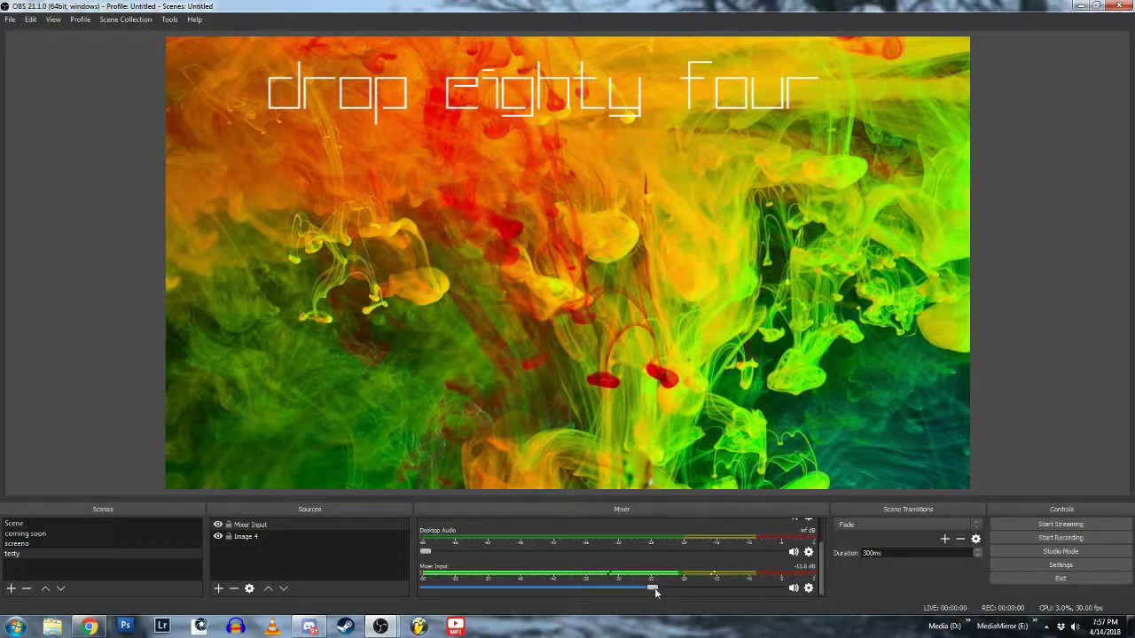
{"action": "left_click_drag", "start_coordinate": [655, 593], "coordinate": [706, 596]}
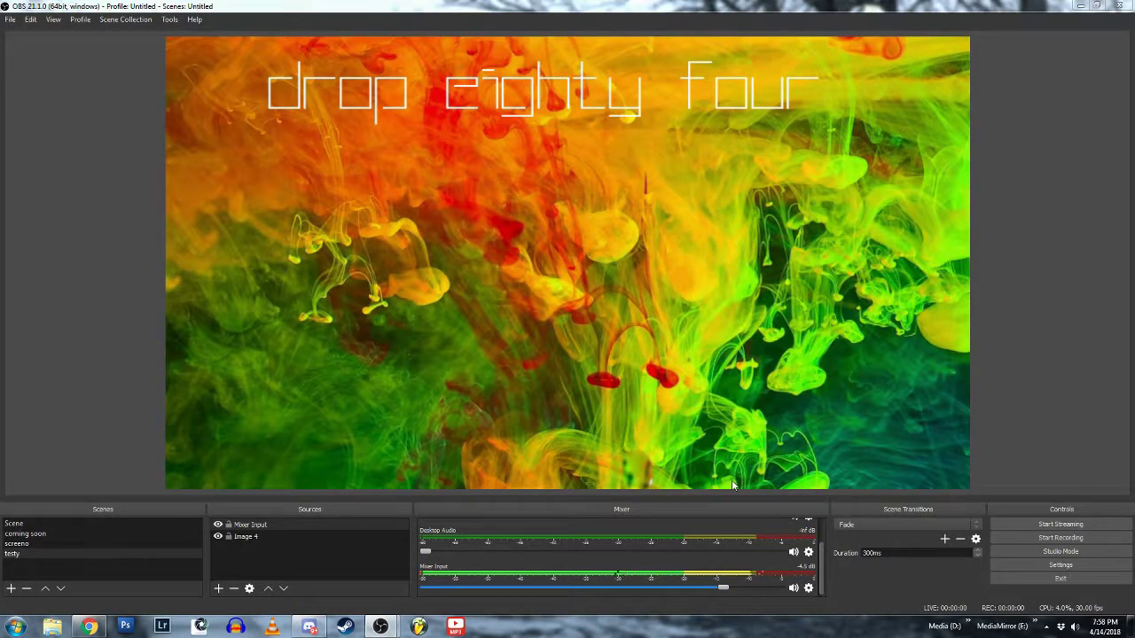
Set the output mode in the OBS output settings to Simple
{"action": "left_click", "coordinate": [1057, 567]}
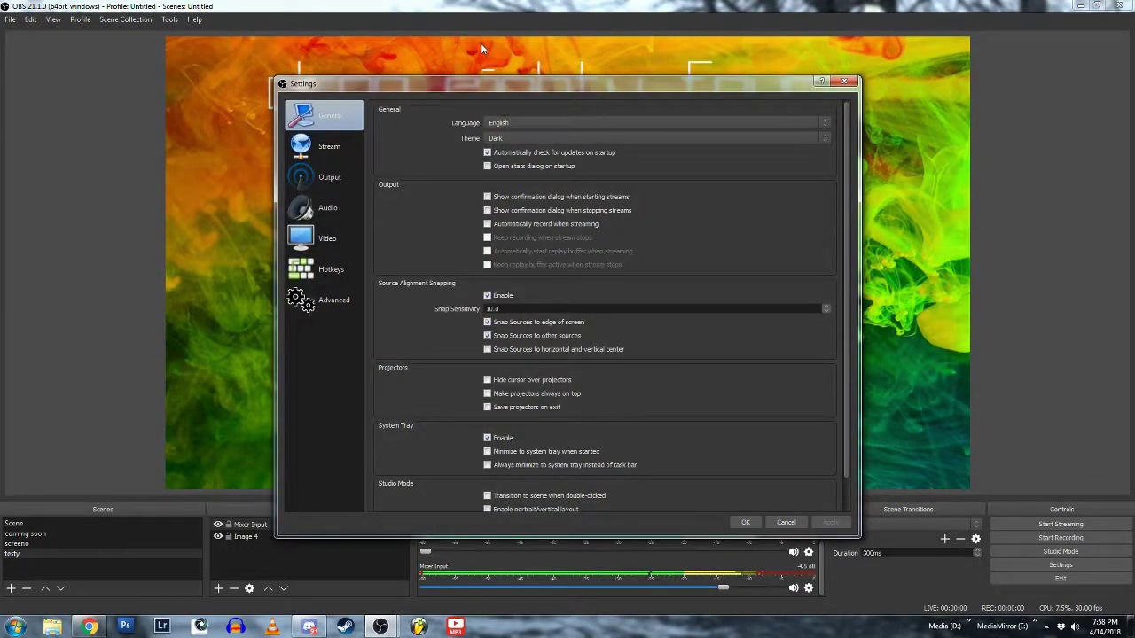
{"action": "left_click", "coordinate": [326, 177]}
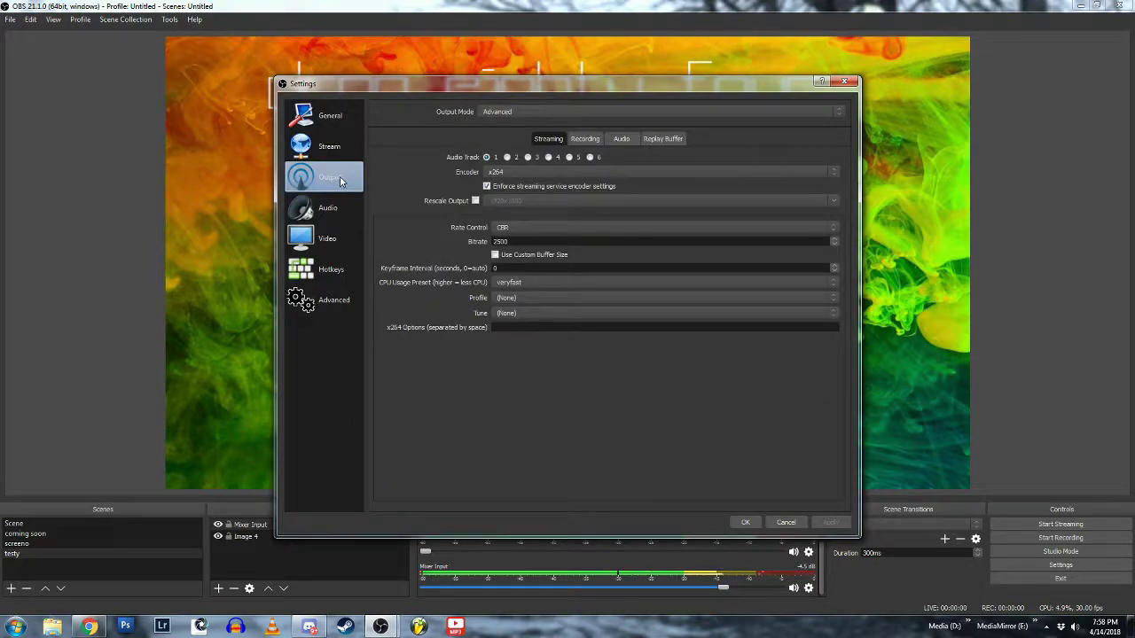
{"action": "left_click", "coordinate": [530, 111]}
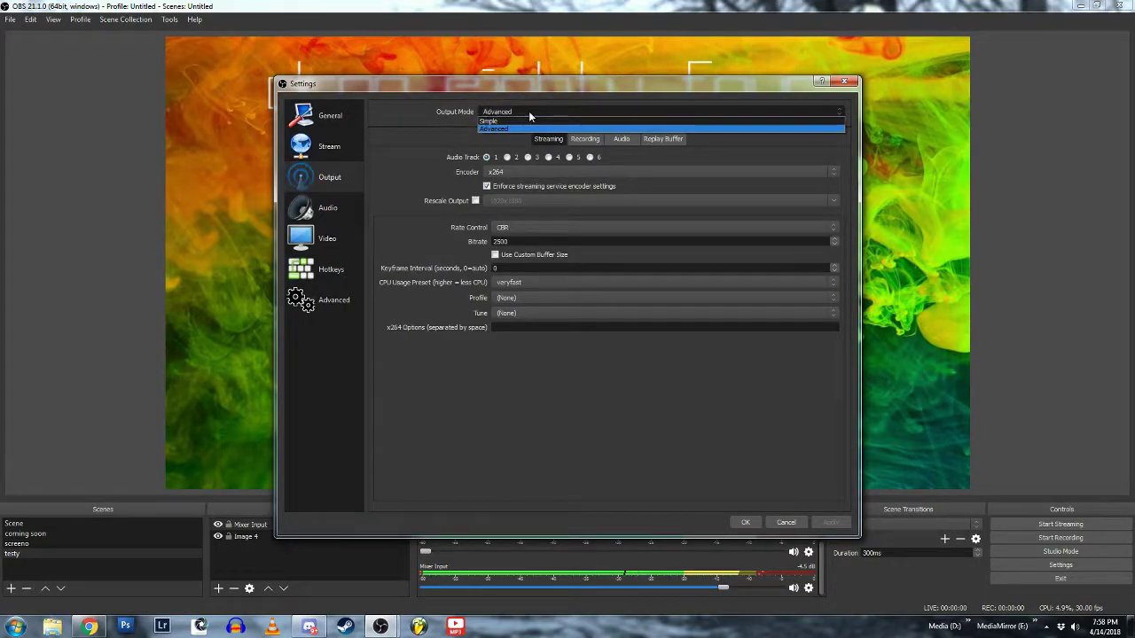
{"action": "left_click", "coordinate": [495, 122]}
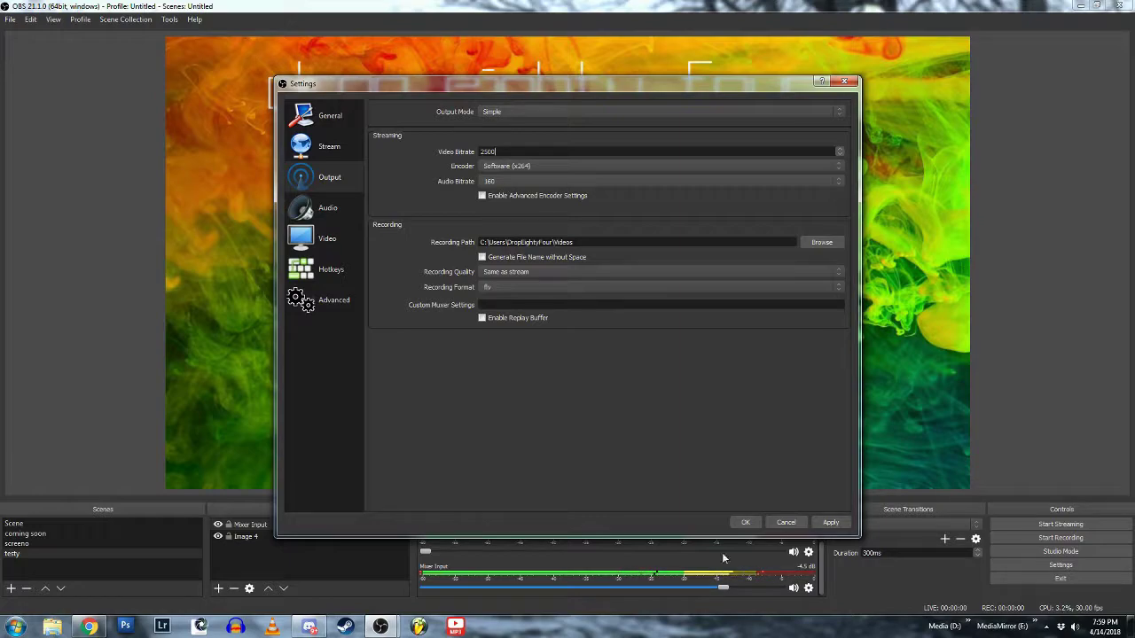
Examine the audio bitrate options and the video bitrate in the streaming output settings, and close the settings without saving
{"action": "left_click", "coordinate": [513, 181]}
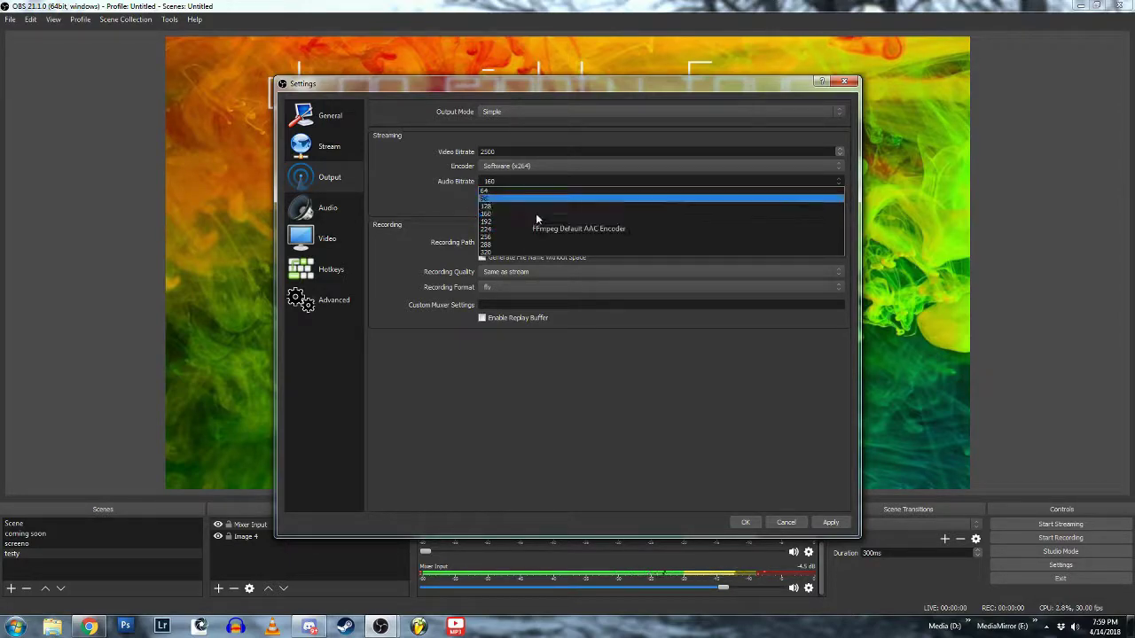
{"action": "left_click", "coordinate": [545, 89]}
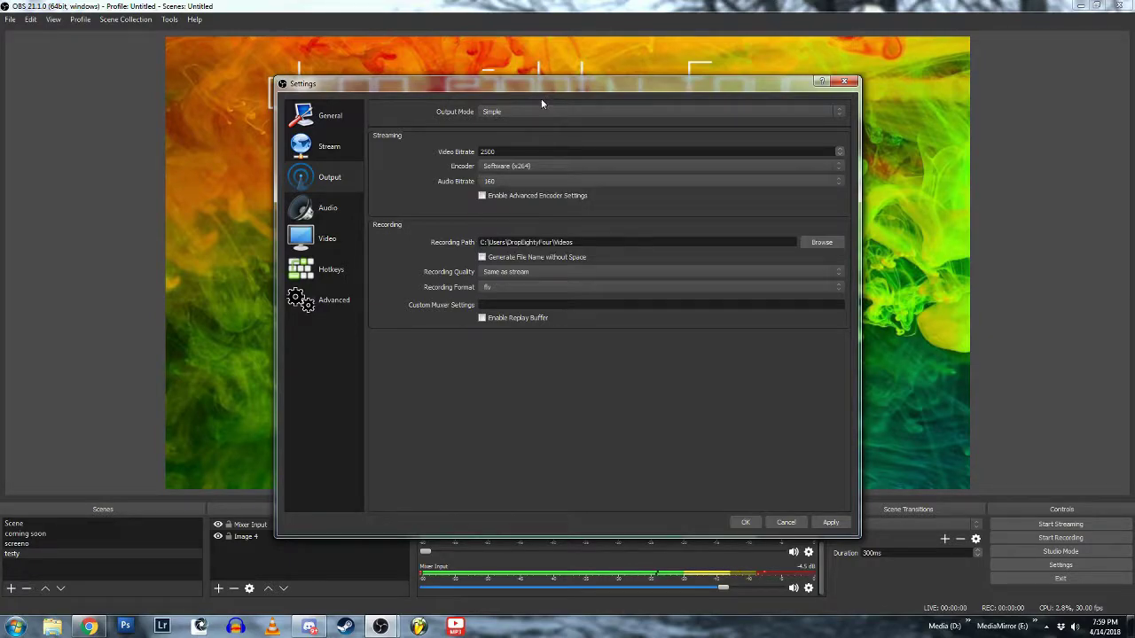
{"action": "double_click", "coordinate": [497, 151]}
{"action": "left_click", "coordinate": [513, 151]}
{"action": "left_click_drag", "start_coordinate": [513, 152], "coordinate": [470, 146]}
{"action": "left_click", "coordinate": [502, 152]}
{"action": "double_click", "coordinate": [499, 153]}
{"action": "left_click", "coordinate": [509, 153]}
{"action": "left_click", "coordinate": [785, 523]}
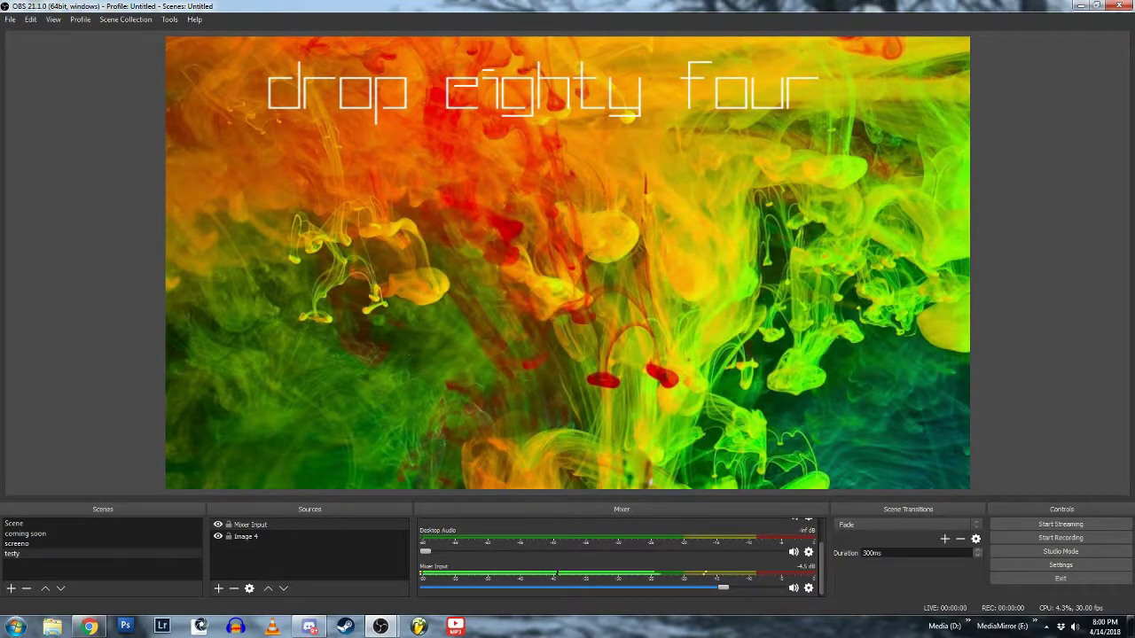